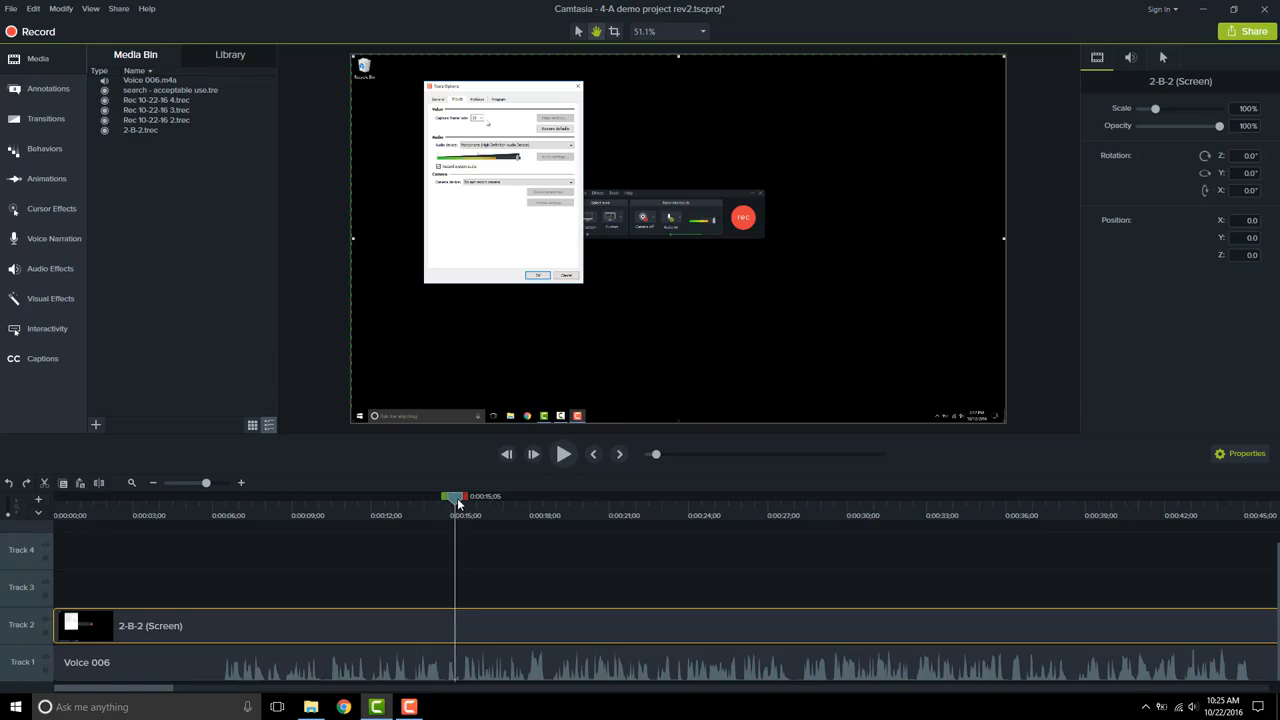
- Extend the frame of the Track 2 screen clip at 0:00:15;13 to a duration of 10 seconds
drag(458, 503, 465, 500)
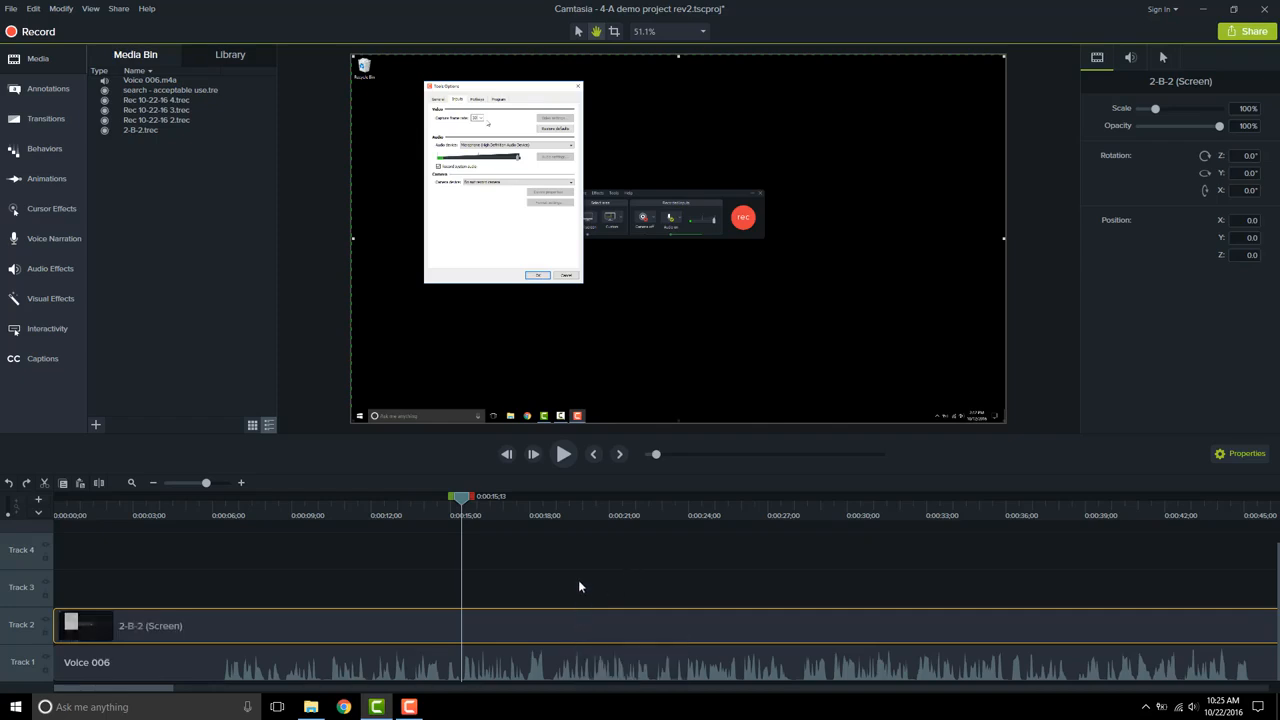
key(shift+e)
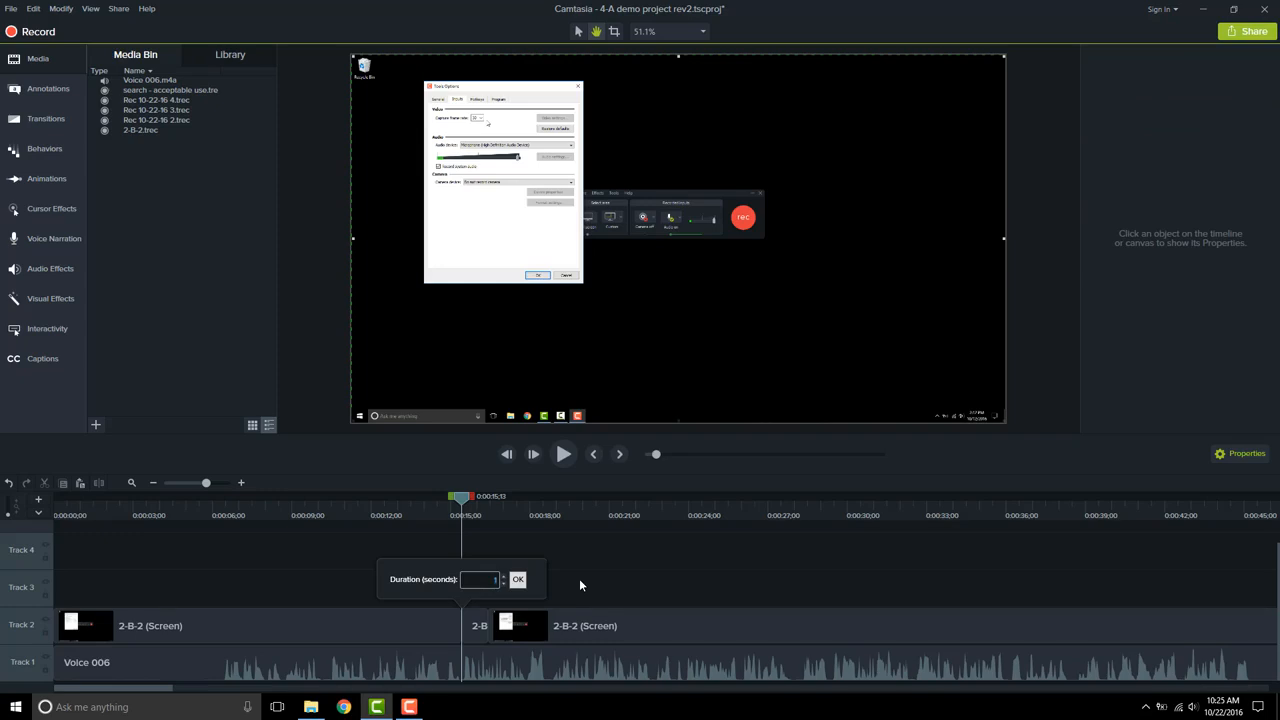
text(10)
key(Return)
- Move the extended frame up to Track 3 and close the gap it leaves between the Track 2 clips
drag(614, 620, 610, 593)
drag(879, 627, 422, 626)
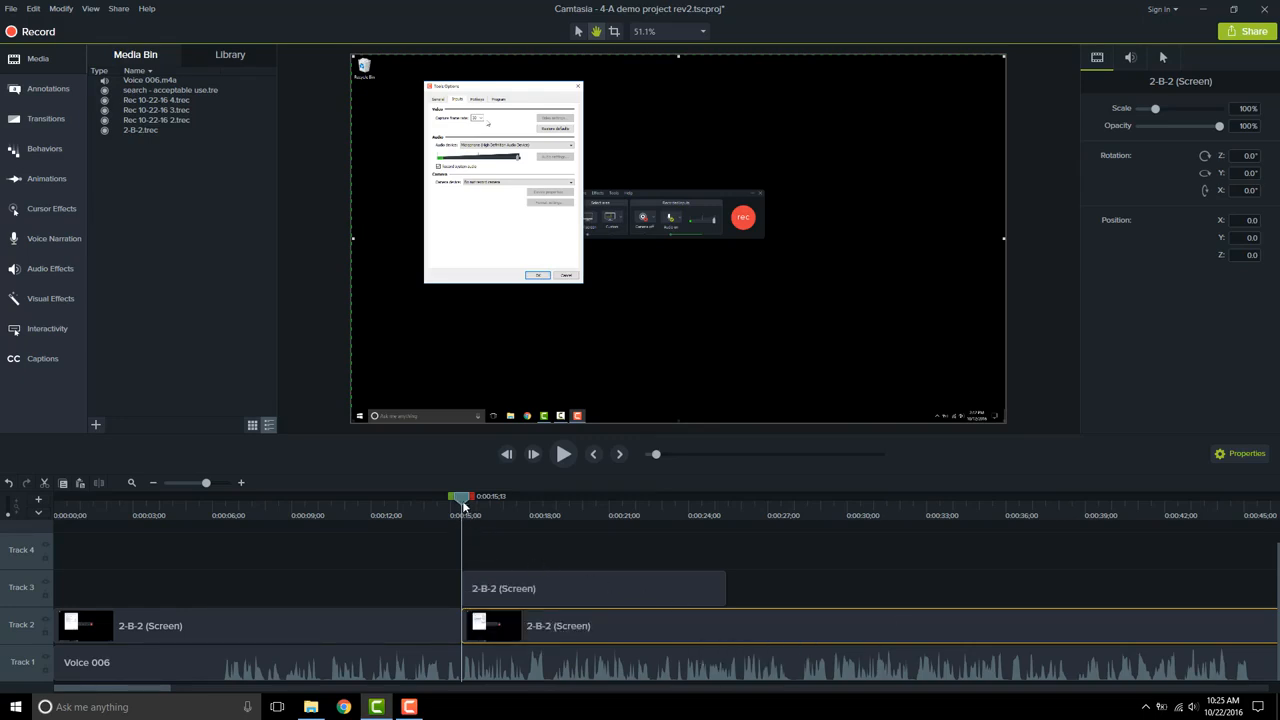
- Shift the extended frame on Track 3 so that it starts at 0:00:09;03, where the Inputs options first appear
drag(463, 507, 287, 512)
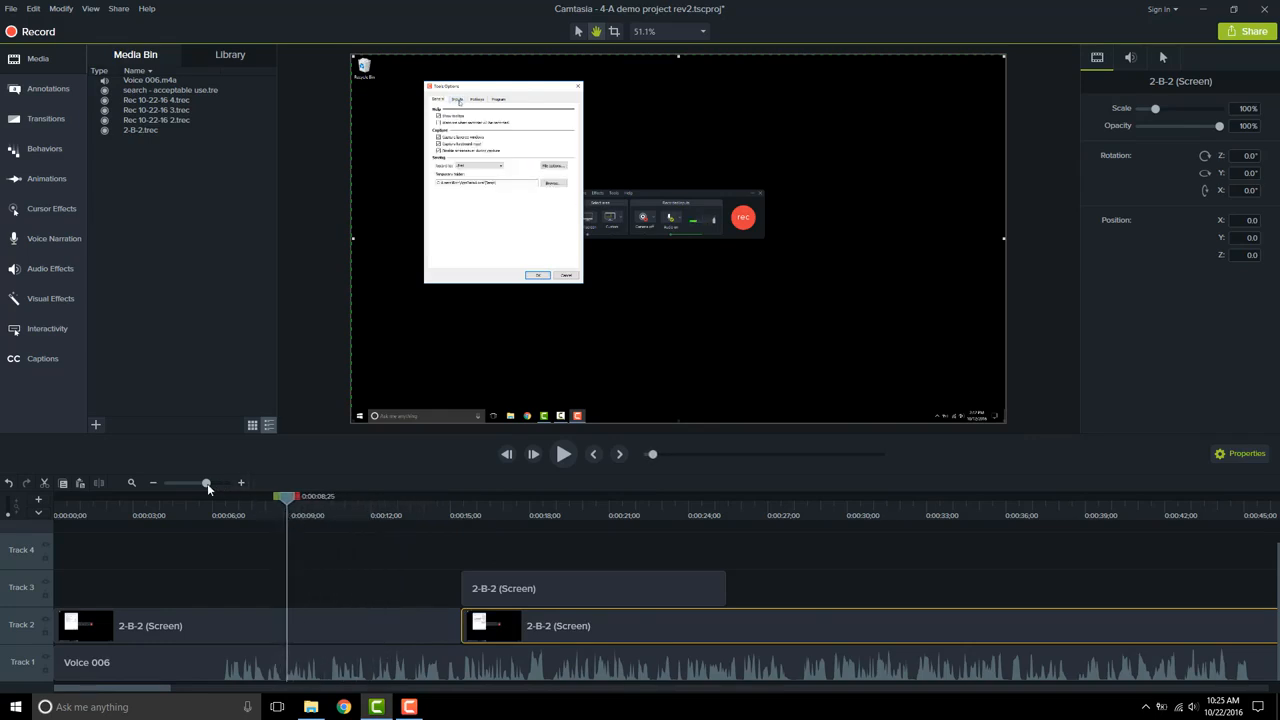
drag(208, 488, 341, 503)
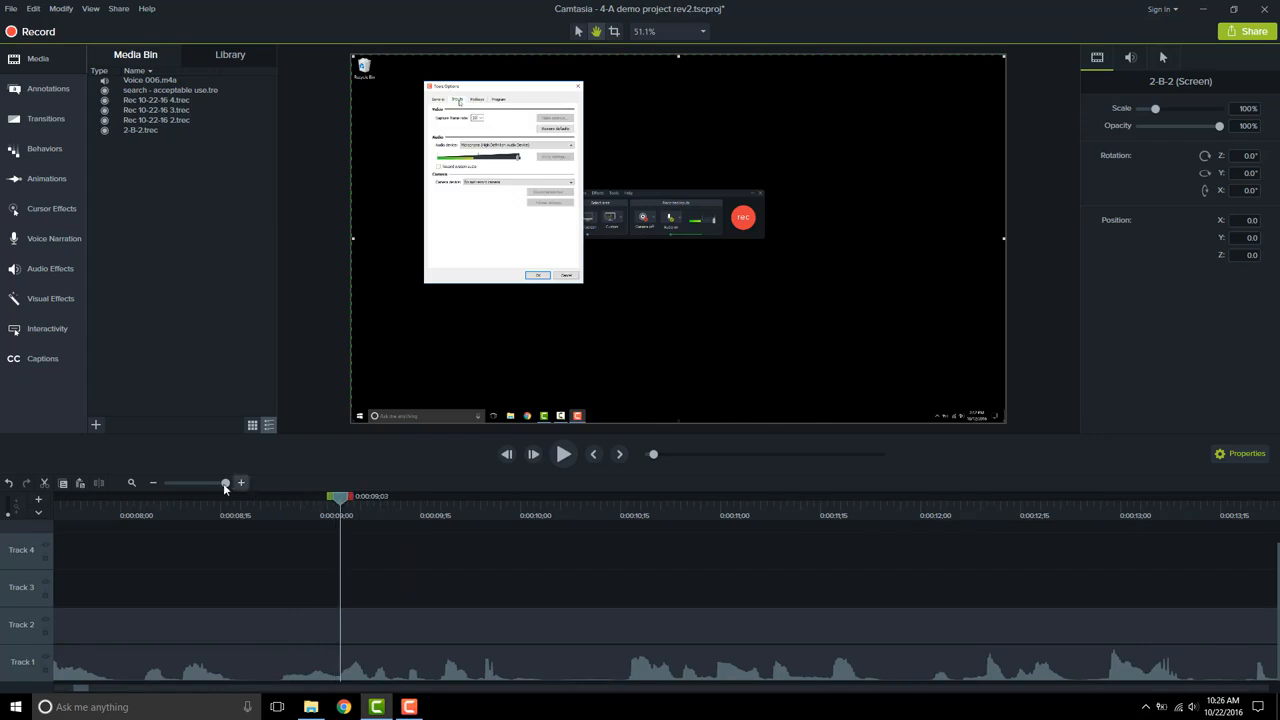
drag(225, 483, 205, 484)
drag(414, 580, 313, 597)
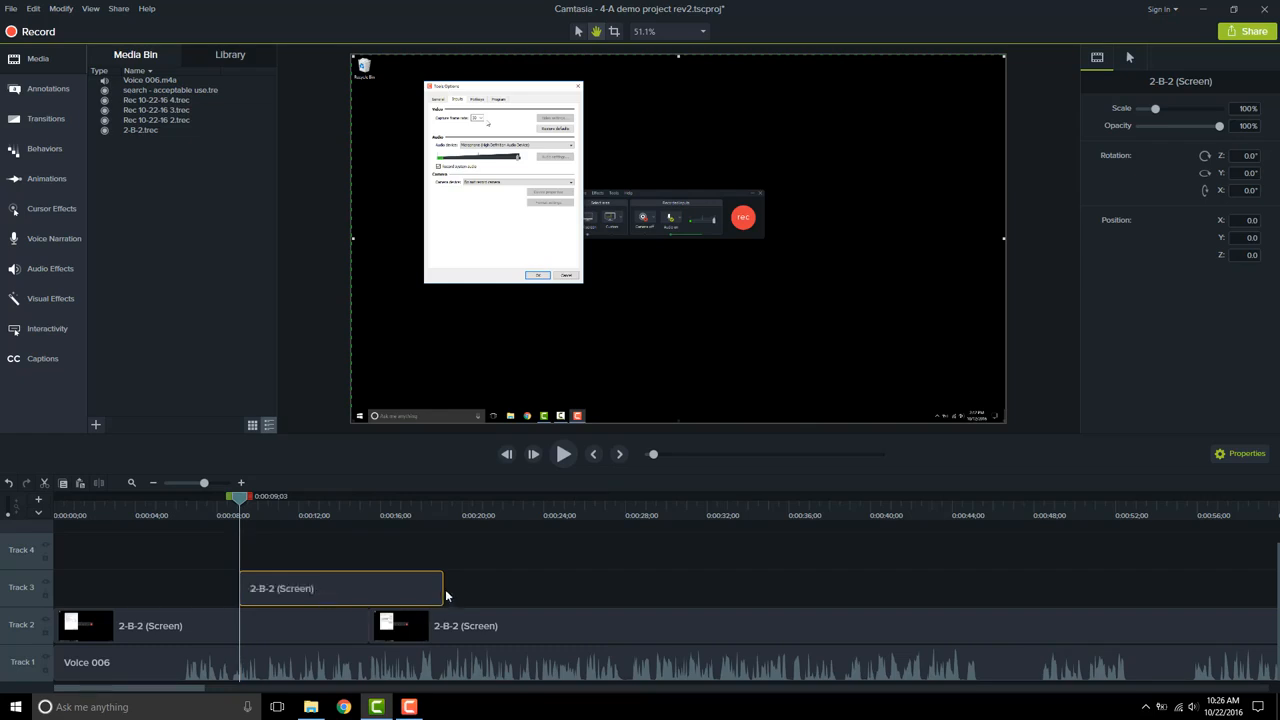
- Lengthen the extended frame on Track 3 so that it ends at 0:00:28;01
click(421, 514)
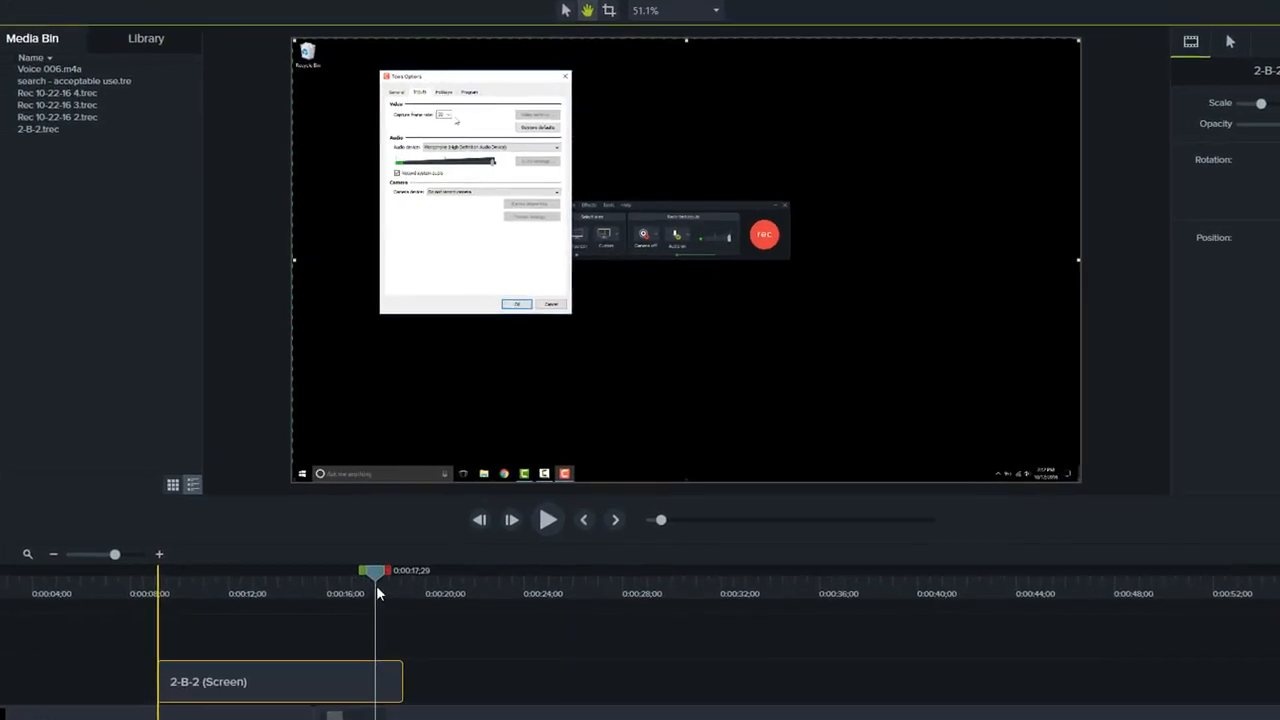
drag(377, 588, 587, 595)
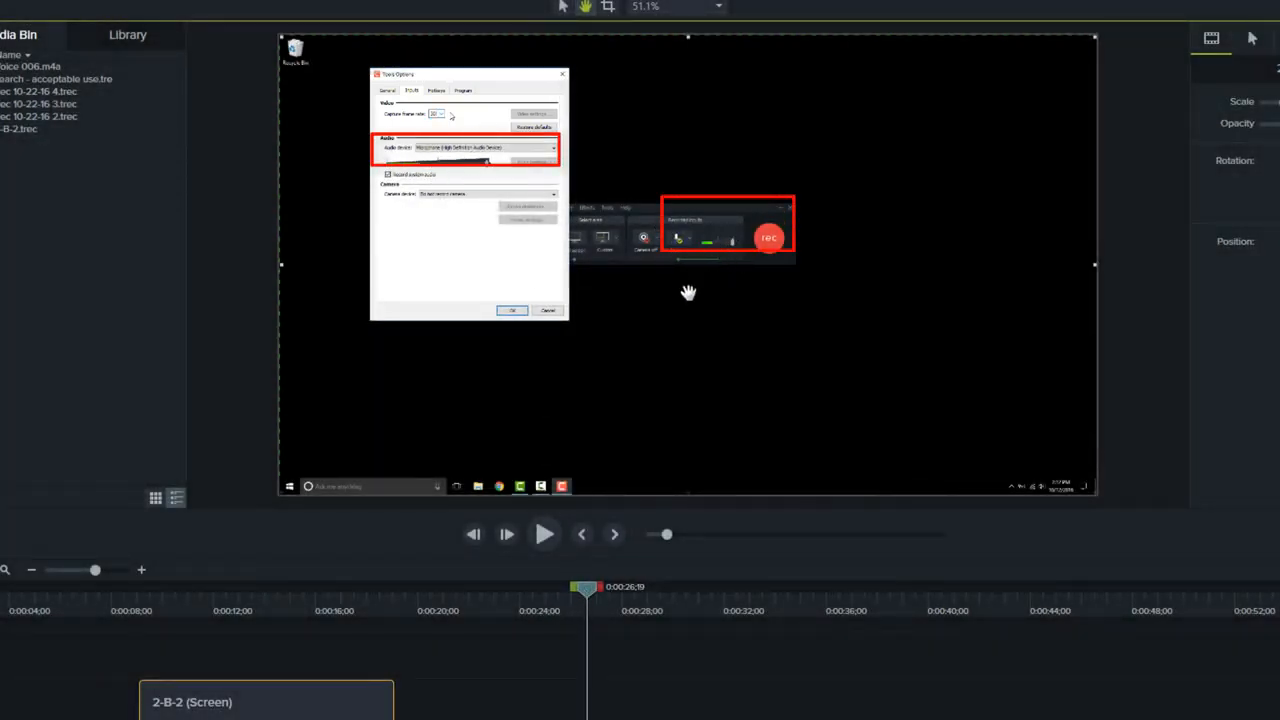
mouse_move(587, 590)
mouse_down()
mouse_move(643, 593)
mouse_move(622, 591)
mouse_up()
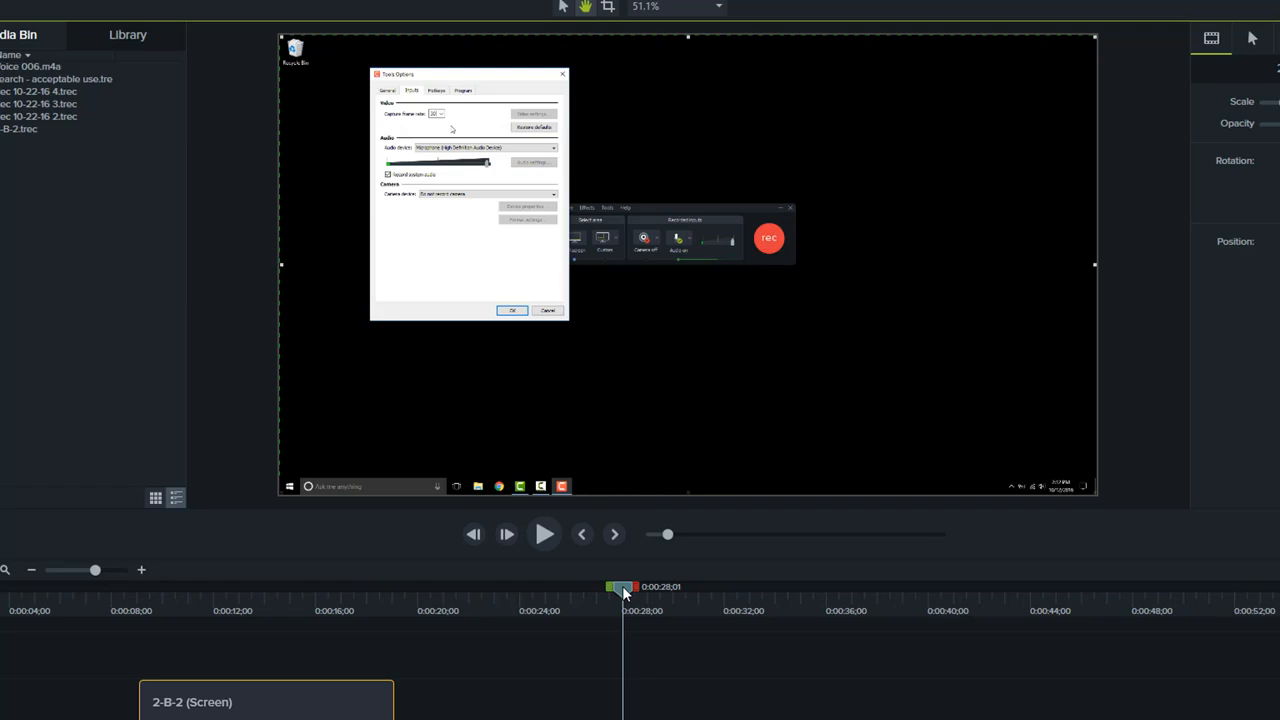
drag(418, 702, 622, 714)
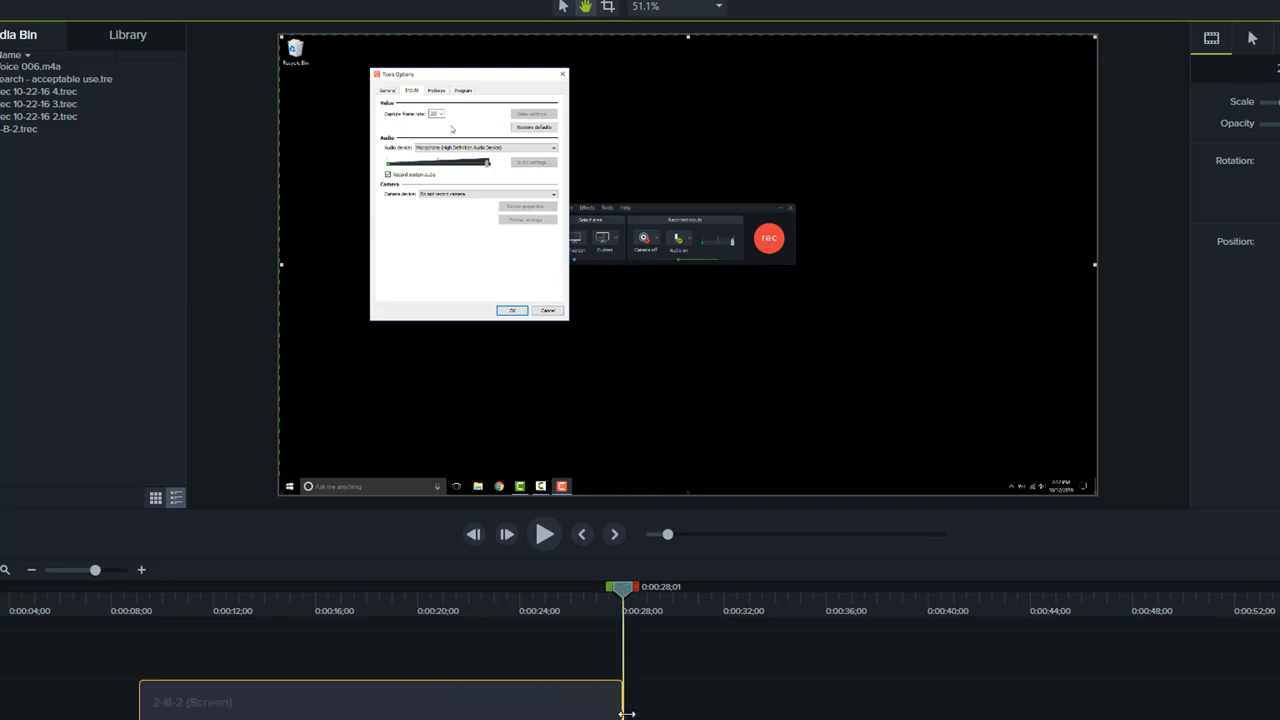
drag(626, 714, 627, 715)
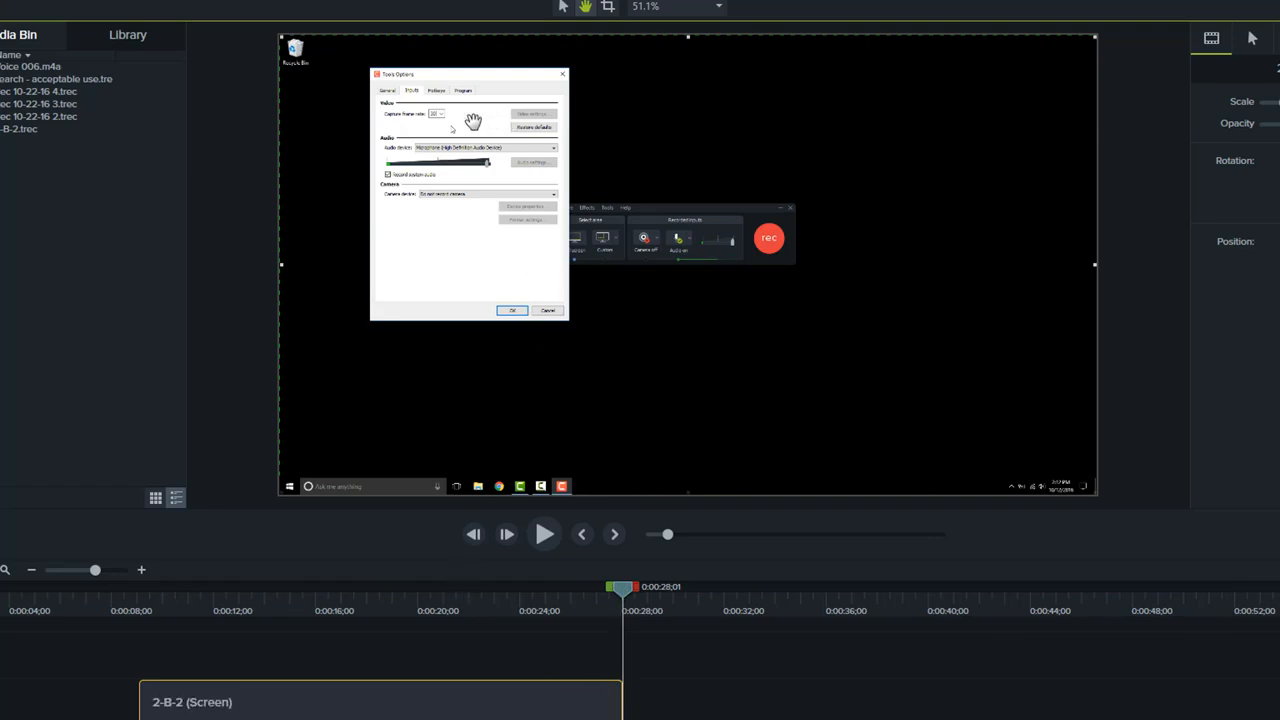
- Crop the upper part of the extended frame down to just above the Audio device row
mouse_move(296, 600)
mouse_down()
mouse_move(447, 603)
mouse_move(289, 600)
mouse_up()
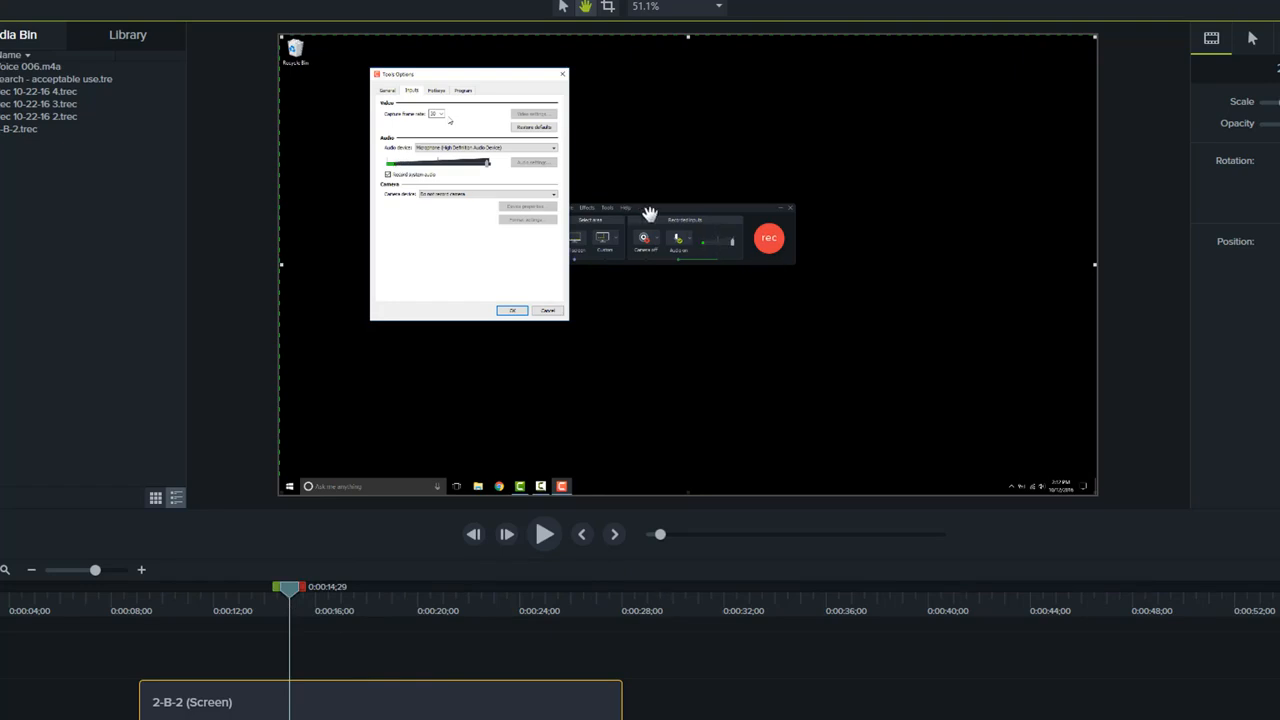
drag(288, 590, 614, 597)
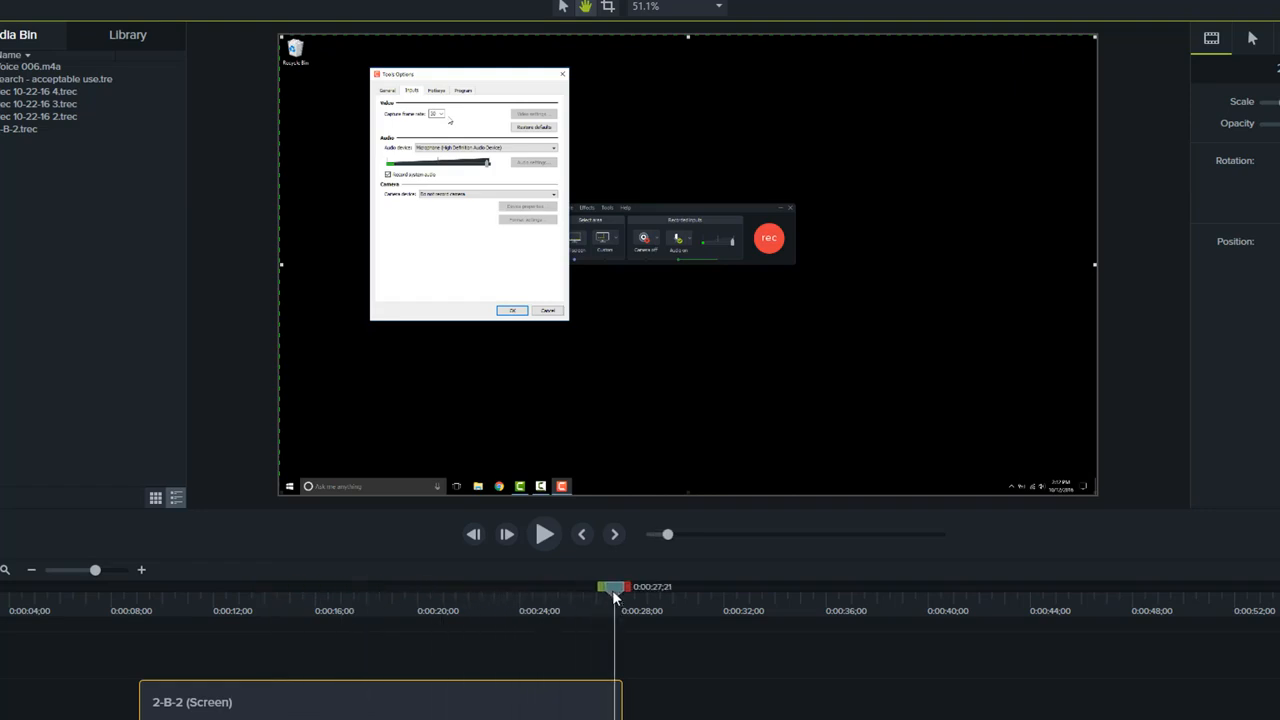
click(702, 212)
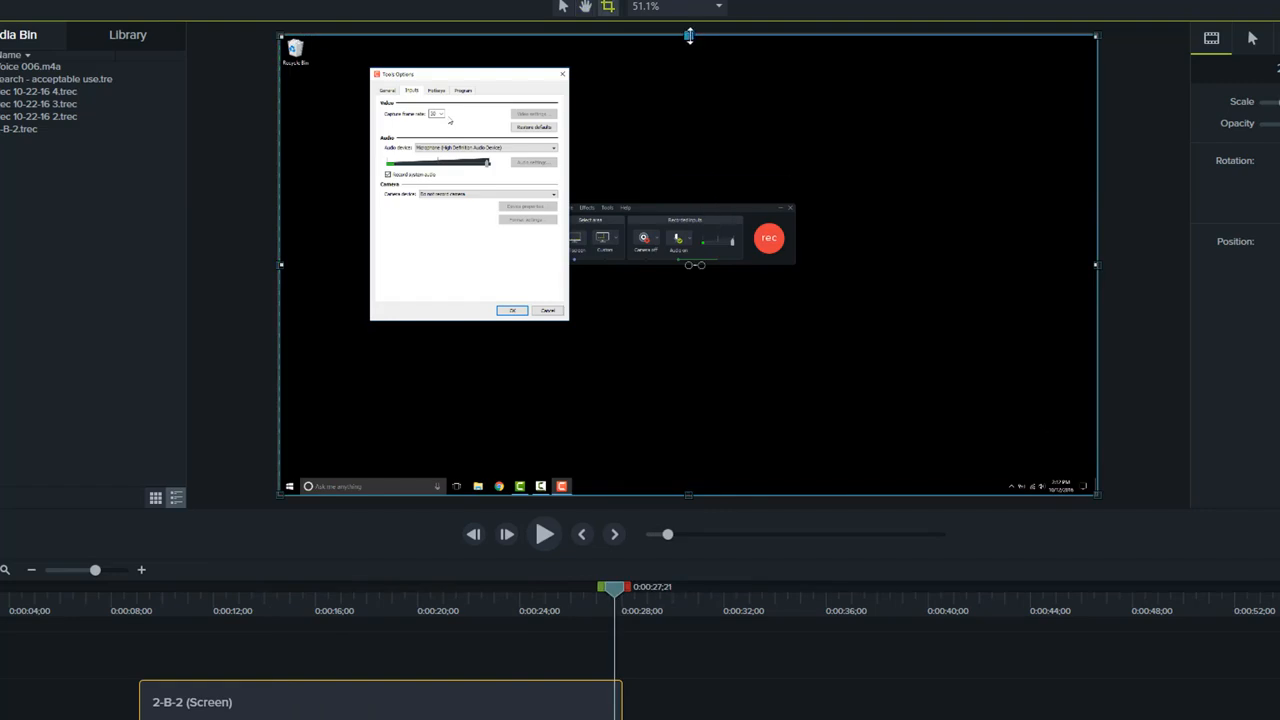
drag(688, 36, 690, 140)
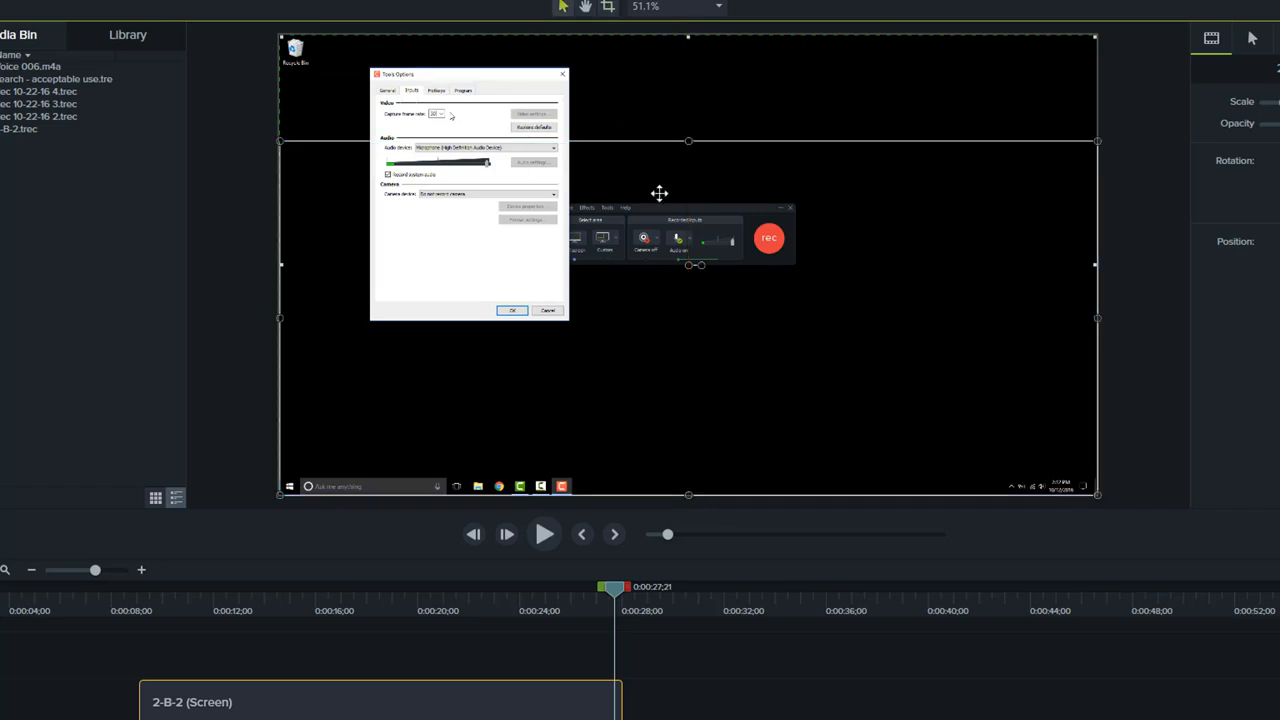
- At 0:00:19;22 and 100% canvas zoom, lower the frame's upper crop edge to just below the open capture frame rate list
click(139, 612)
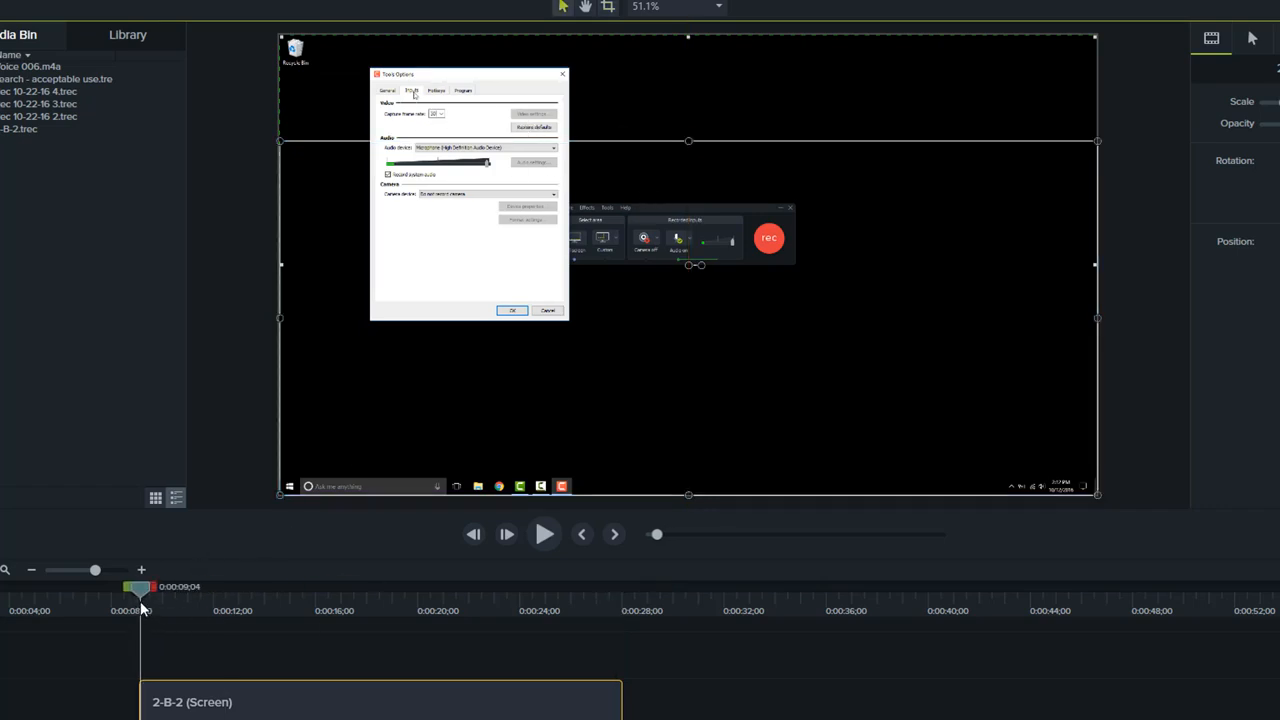
drag(139, 608, 411, 611)
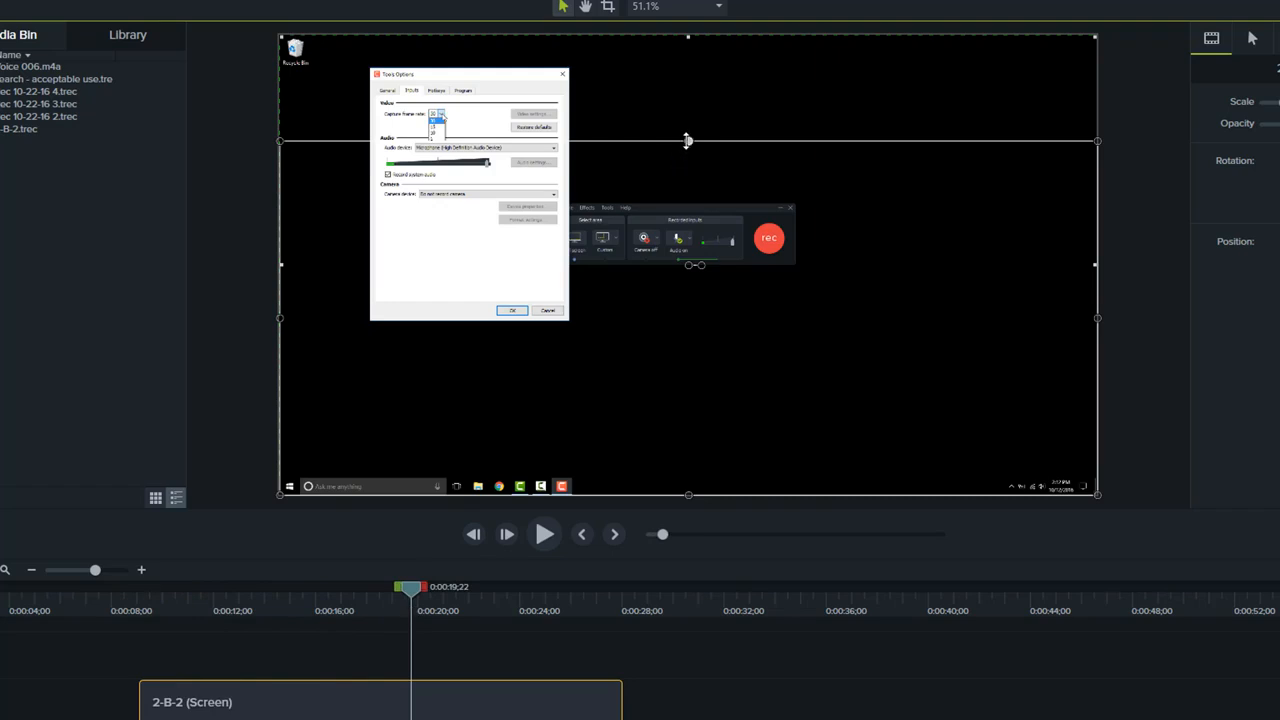
click(674, 8)
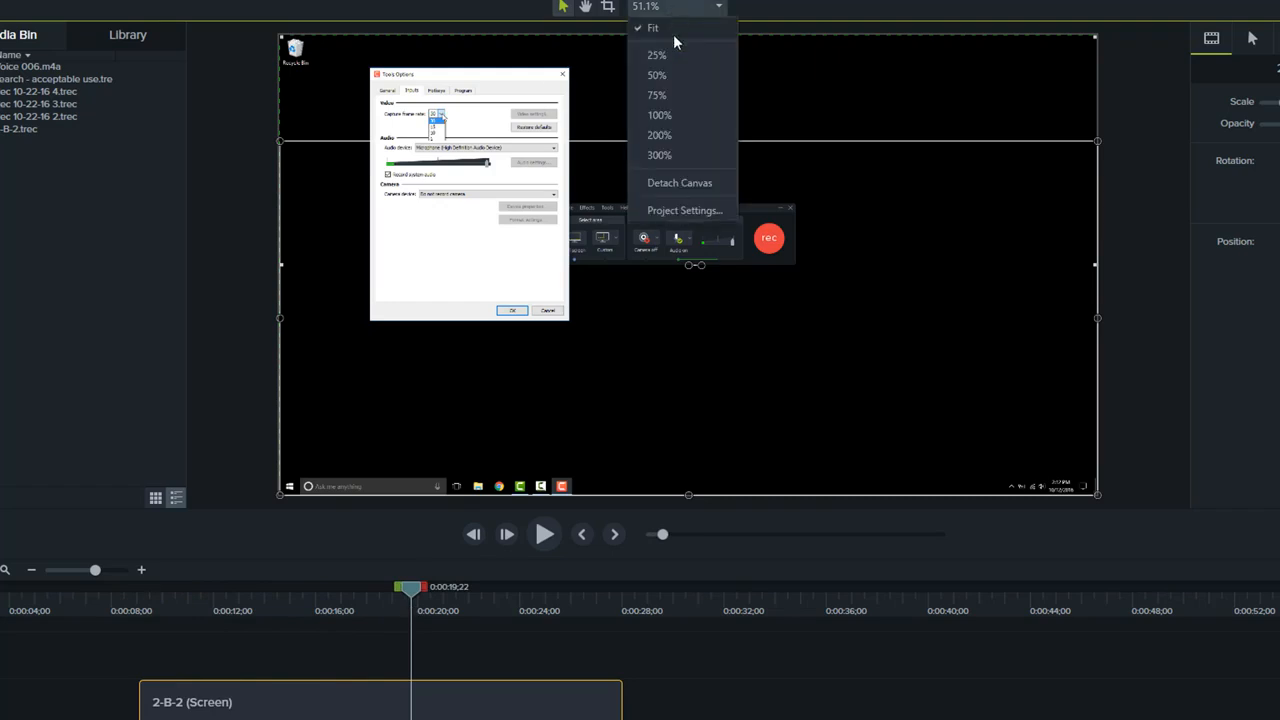
click(681, 116)
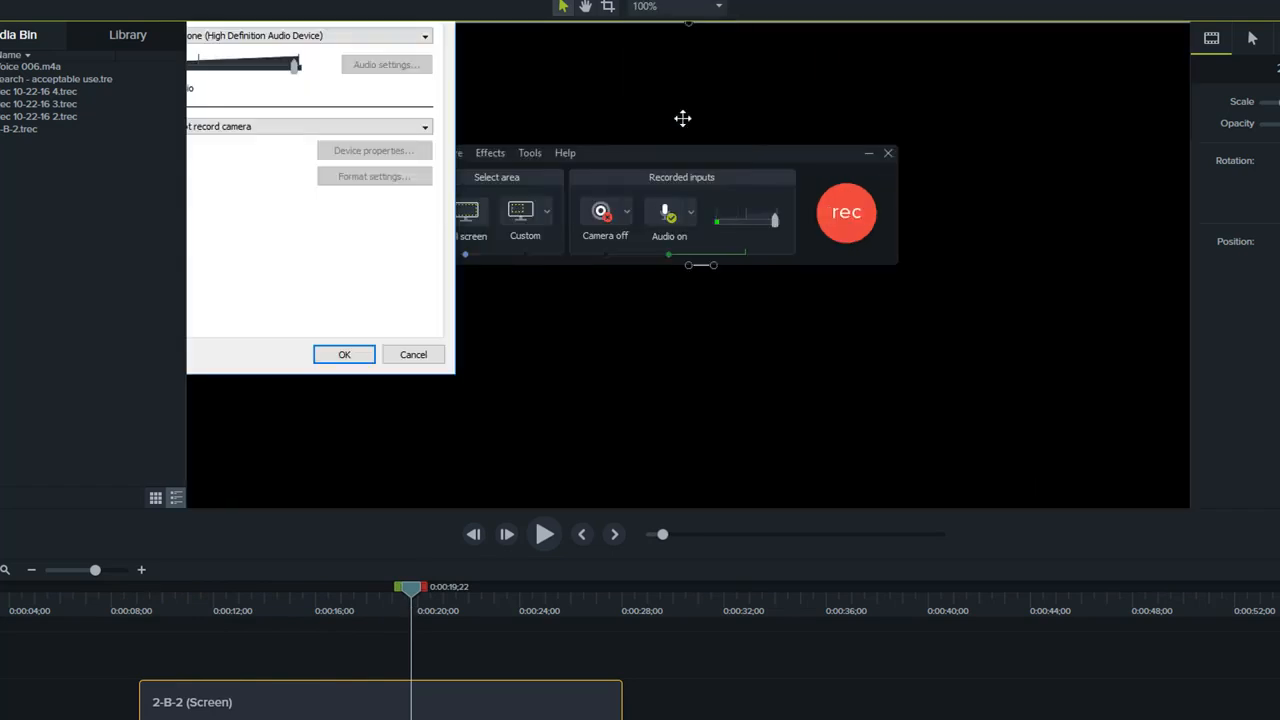
click(587, 7)
drag(312, 130, 484, 268)
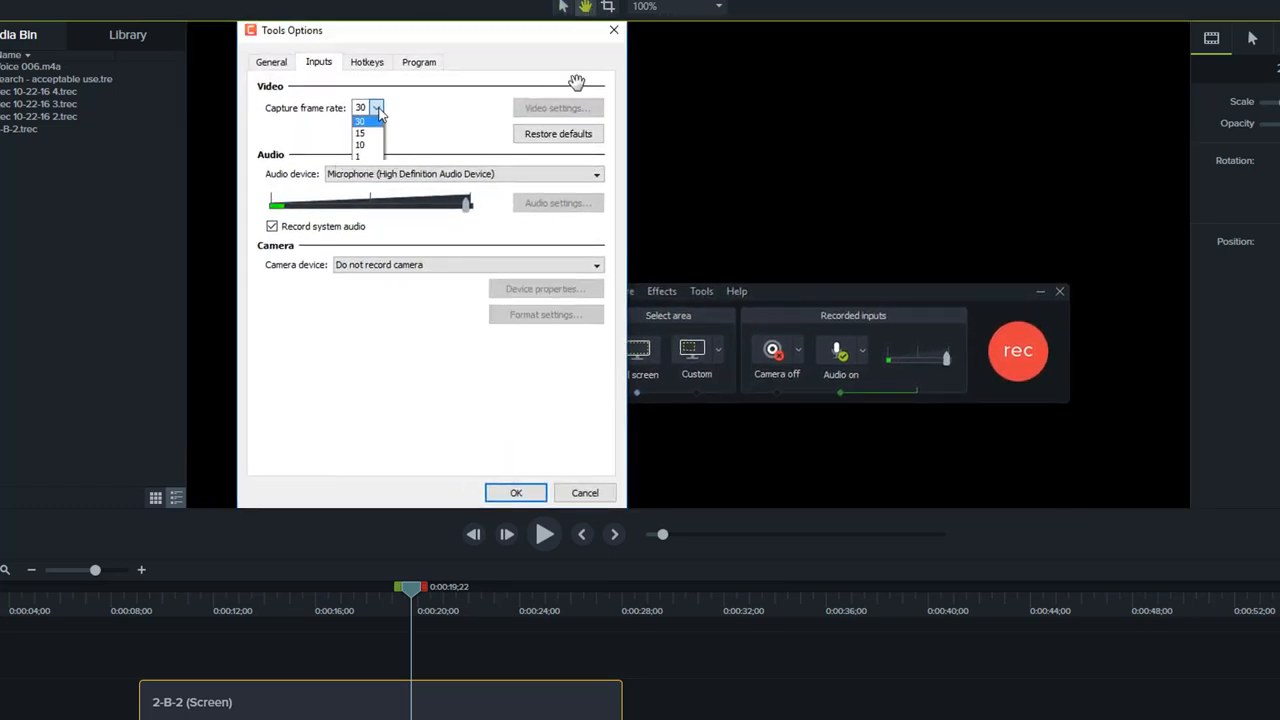
click(563, 7)
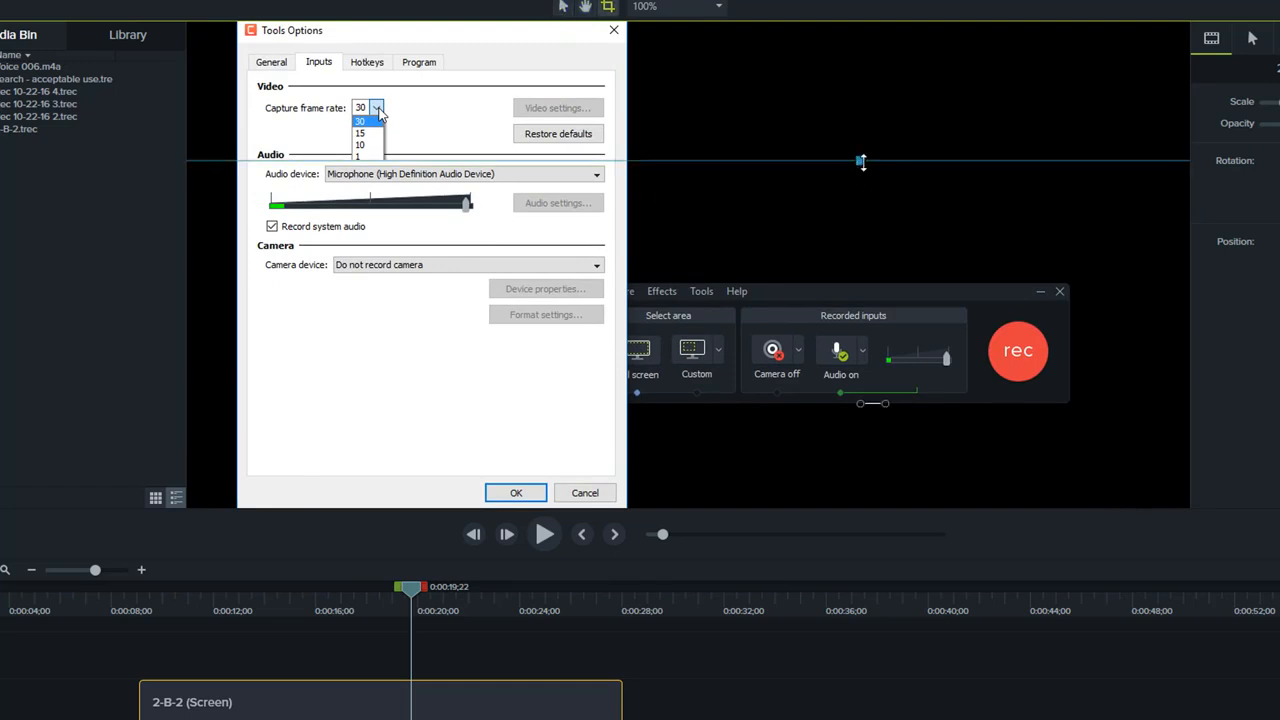
drag(860, 161, 860, 169)
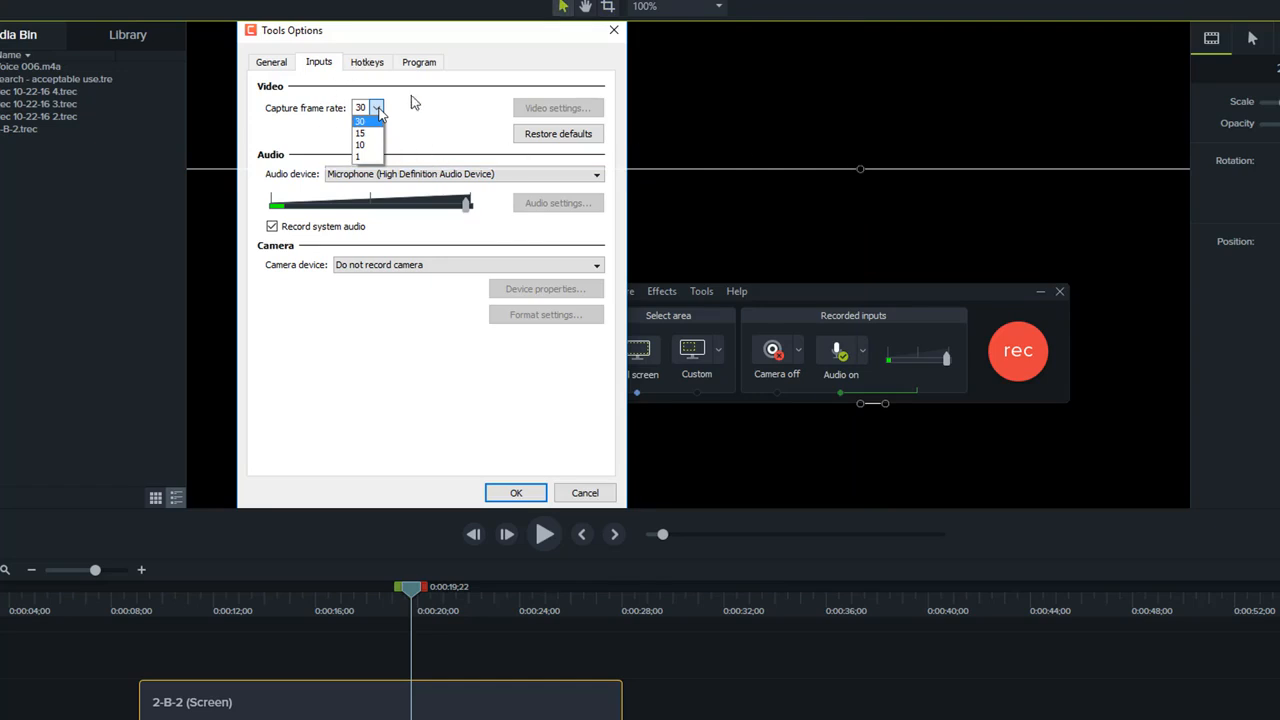
- With the canvas fitted, crop the frame's sides and lower edge to an area spanning the Audio section and the recorder's recorded inputs
drag(416, 592, 702, 619)
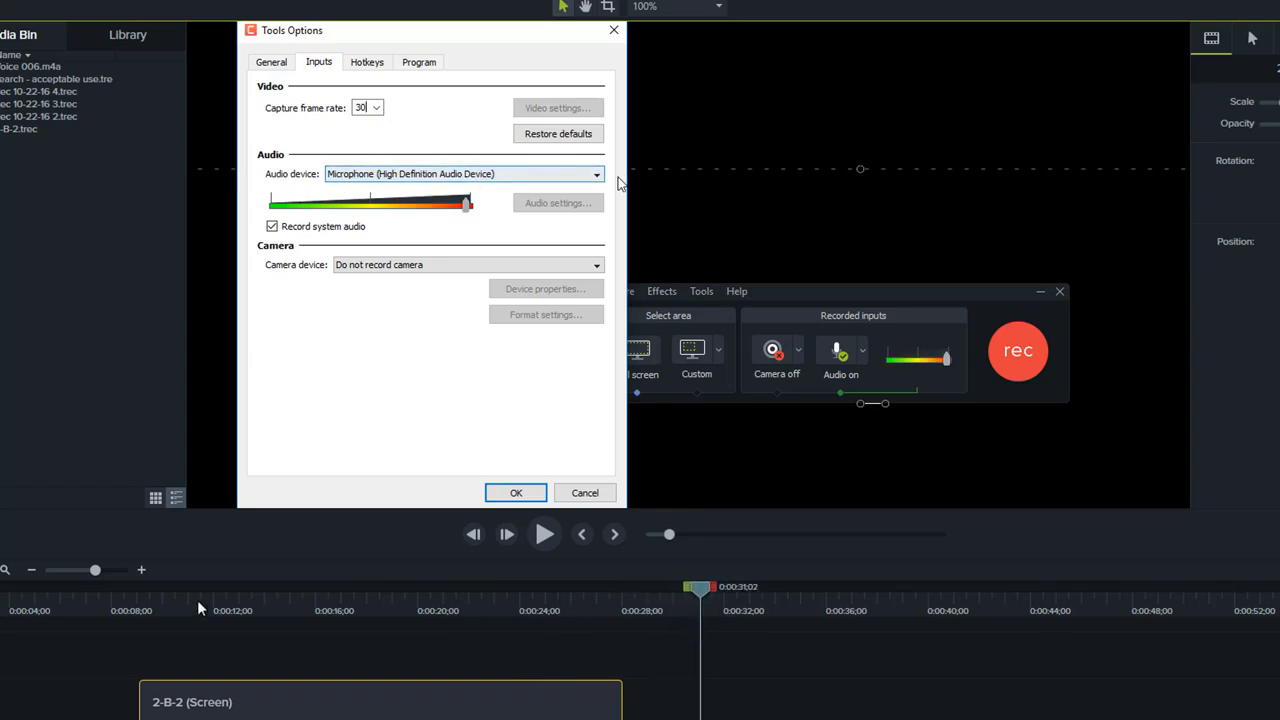
click(169, 602)
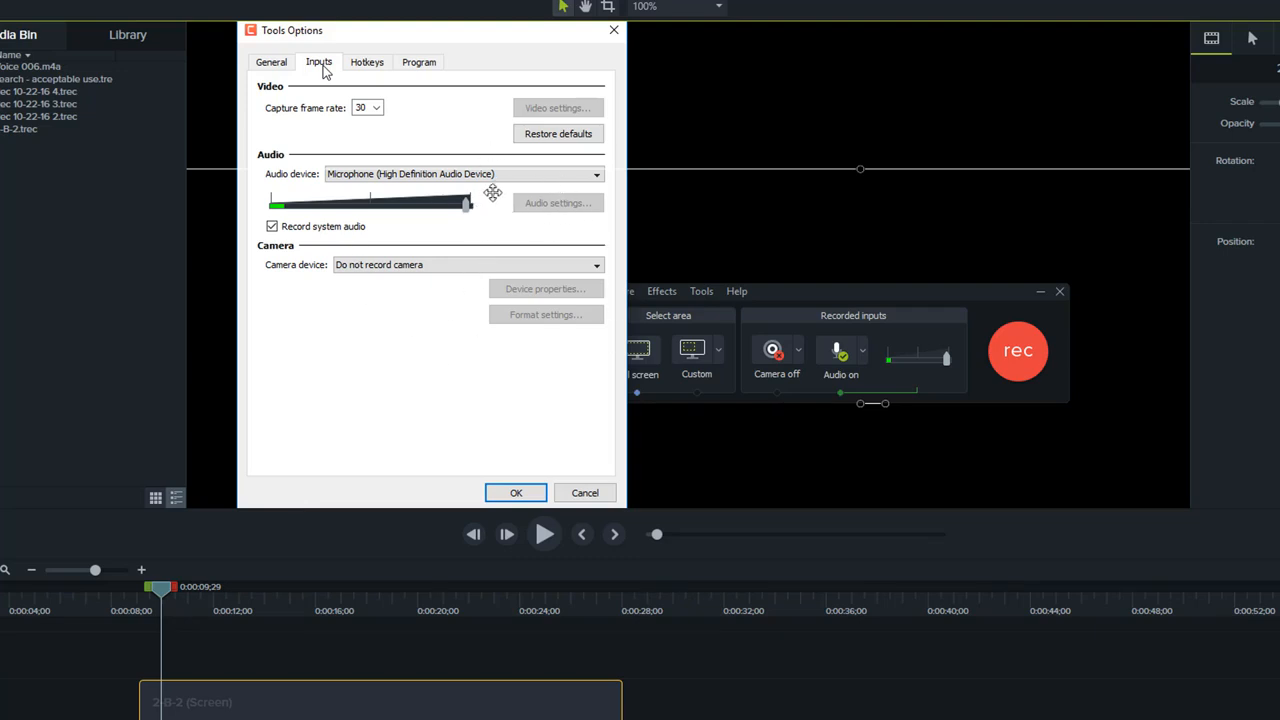
click(656, 10)
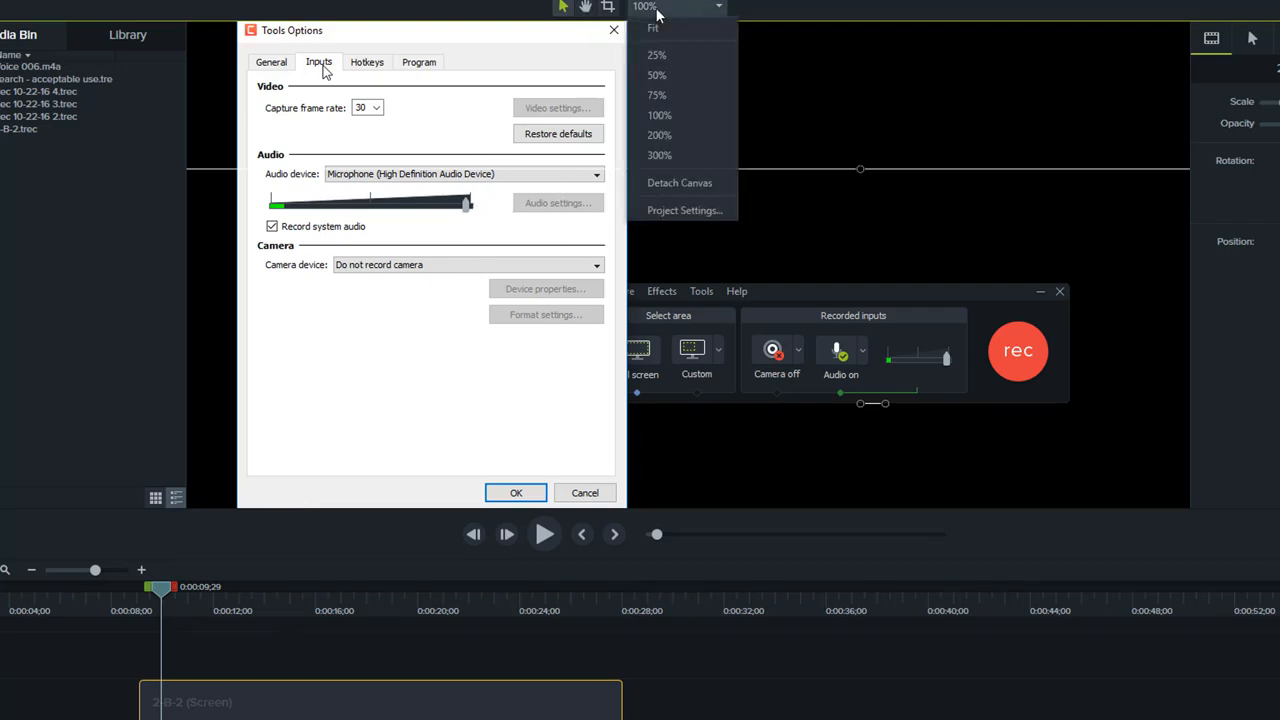
click(672, 27)
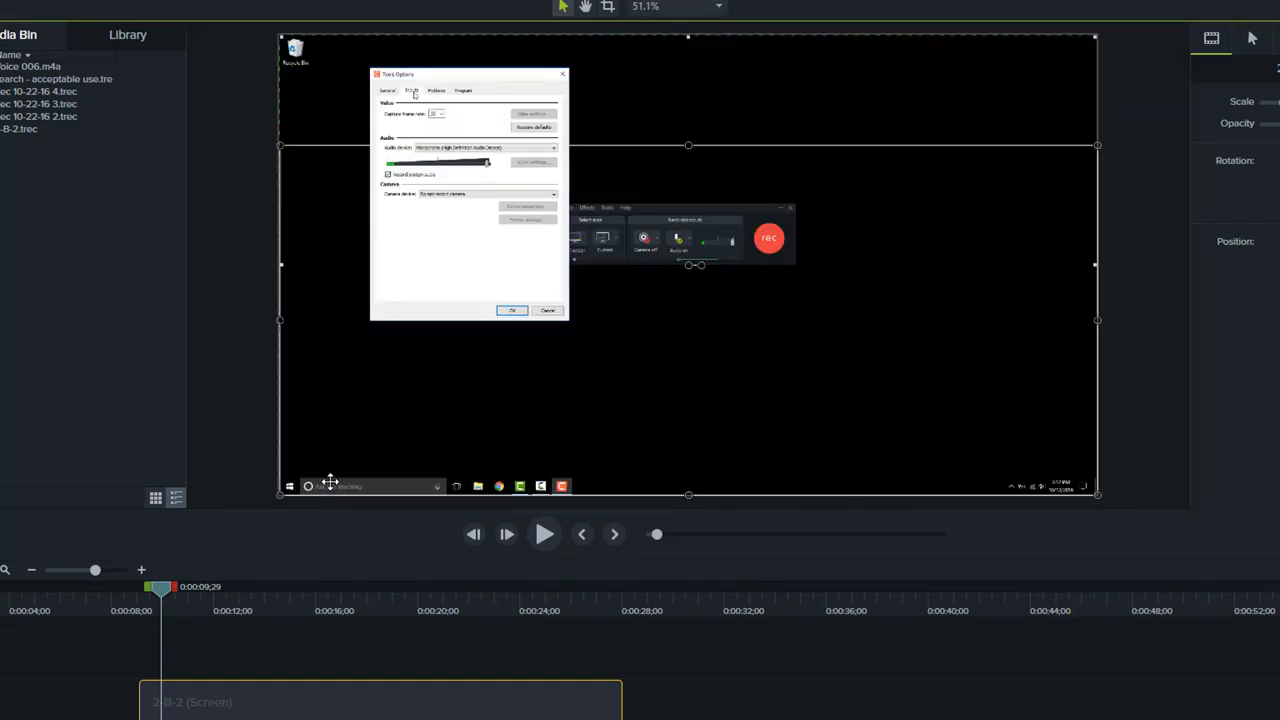
key(alt)
drag(279, 495, 378, 247)
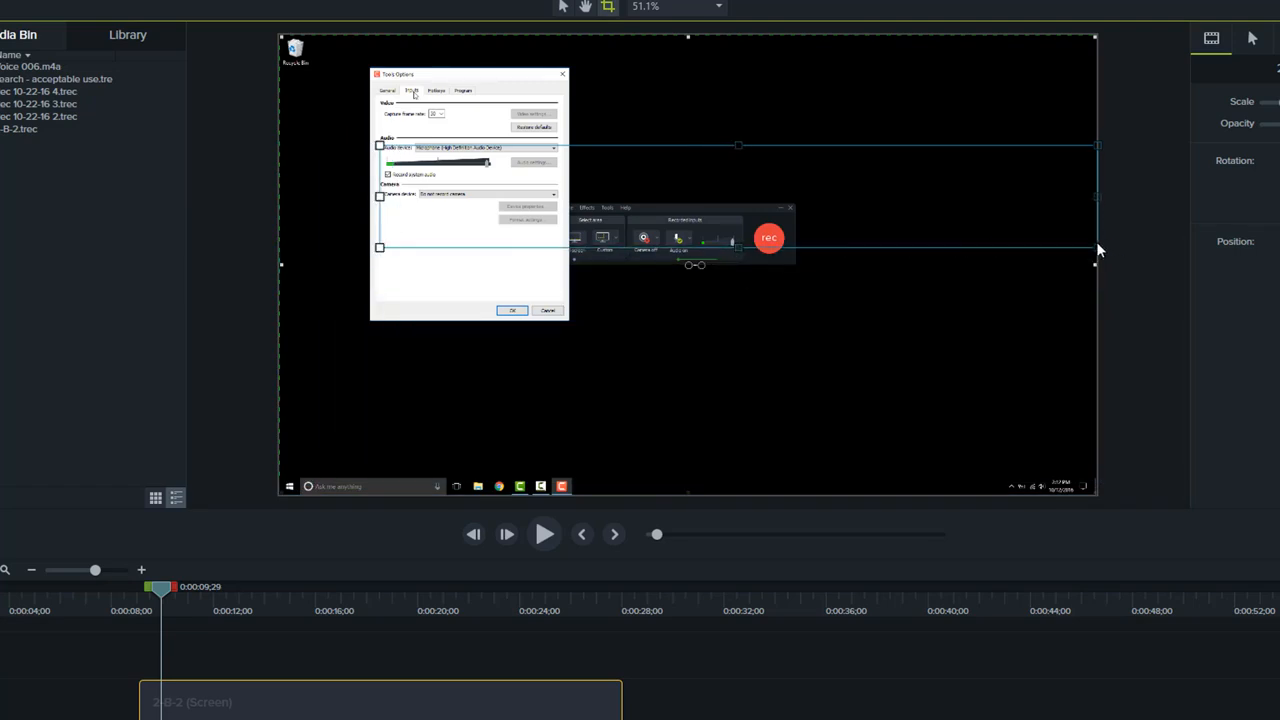
drag(1097, 247, 798, 265)
key(Escape)
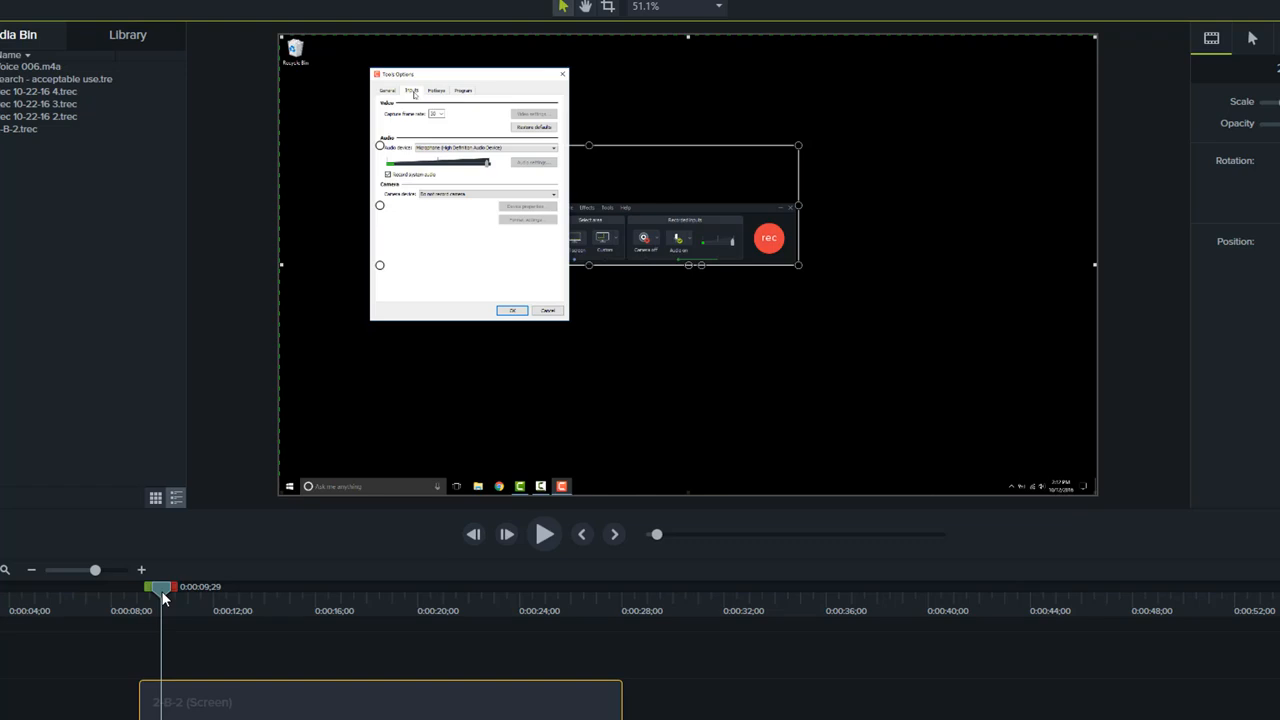
- At 0:00:27;08, tighten the crop's lower-right corner to just beyond the recorder's audio level slider, leaving out the rec button
drag(164, 597, 602, 603)
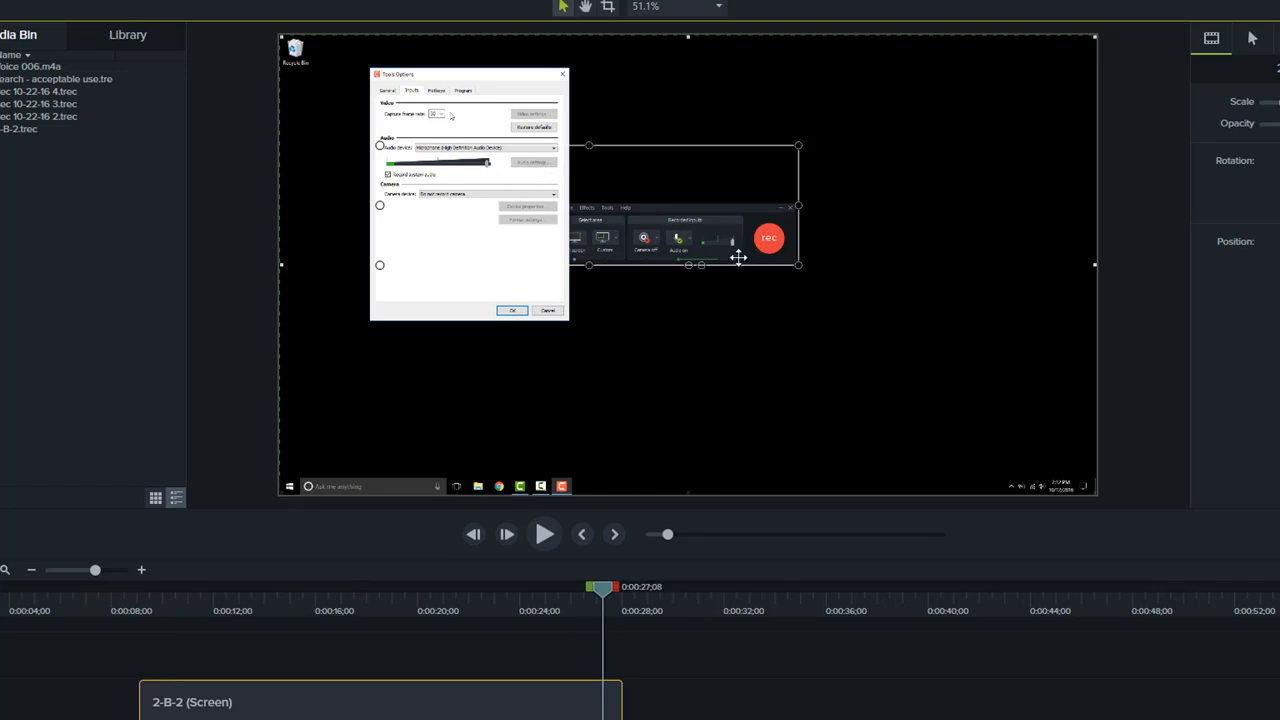
key(alt)
mouse_move(798, 266)
mouse_down()
mouse_move(840, 334)
mouse_move(775, 262)
mouse_up()
mouse_move(749, 251)
mouse_down()
mouse_move(708, 251)
mouse_move(746, 259)
mouse_up()
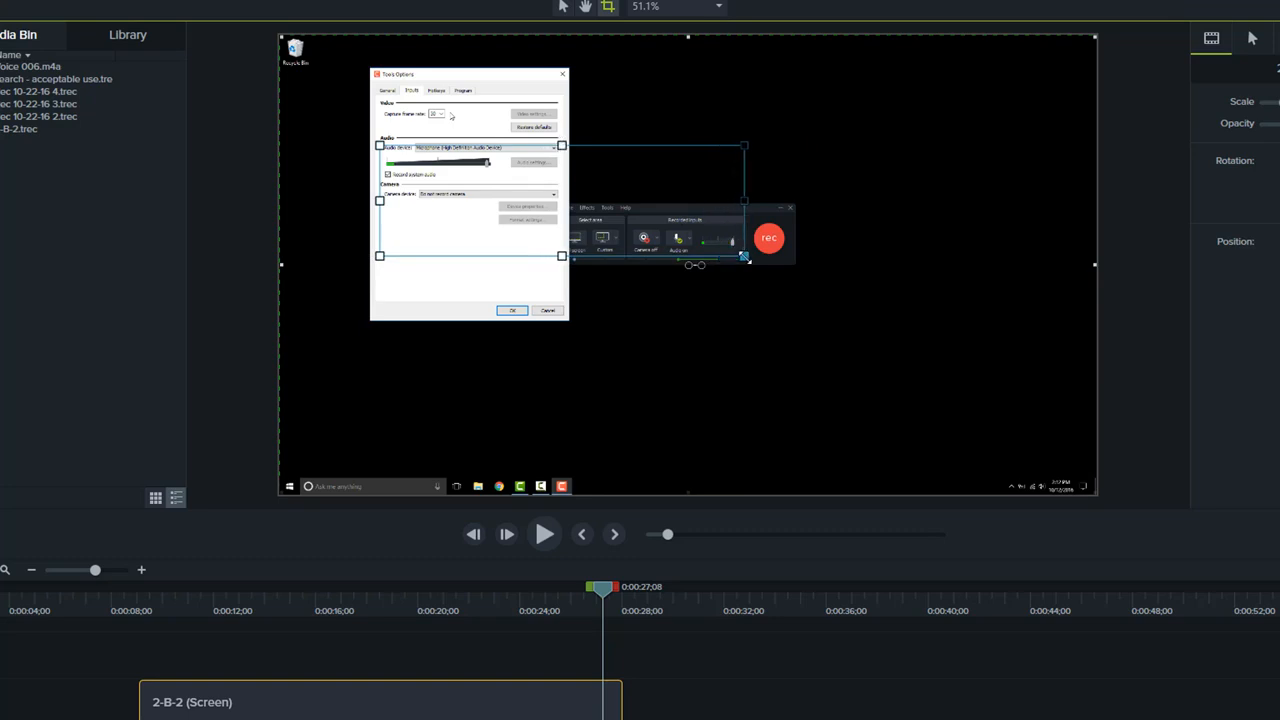
key(Escape)
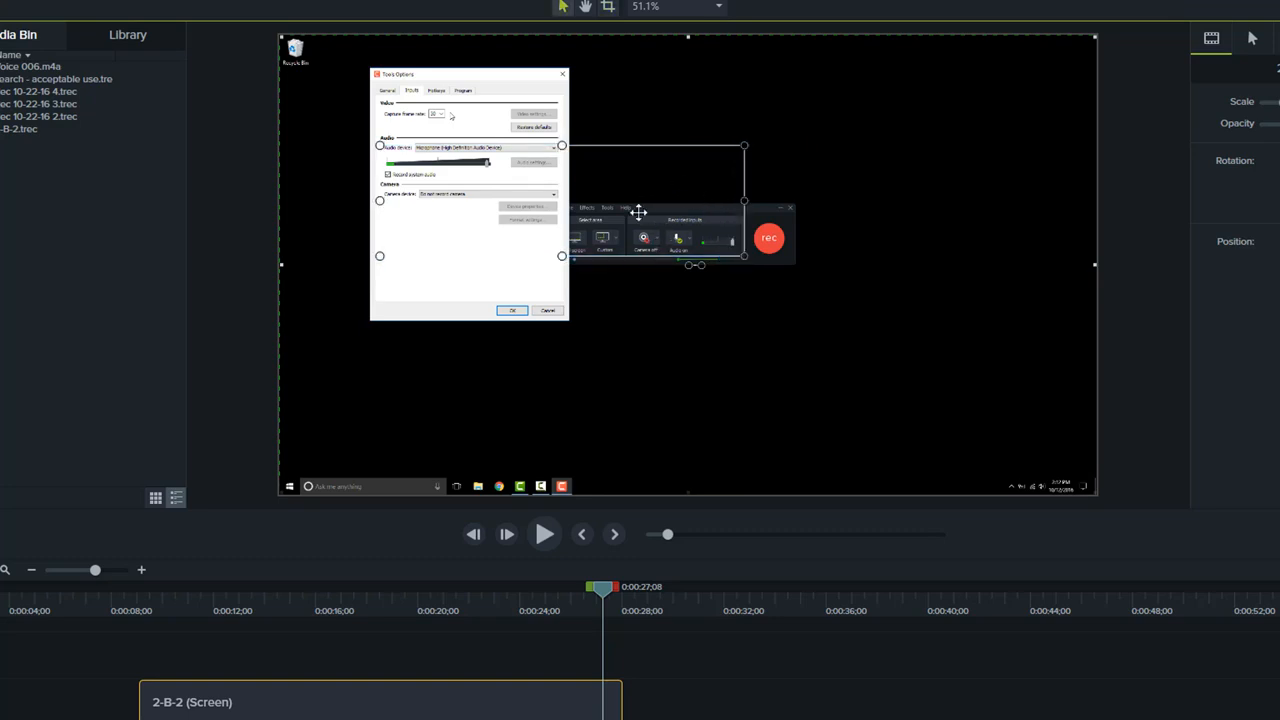